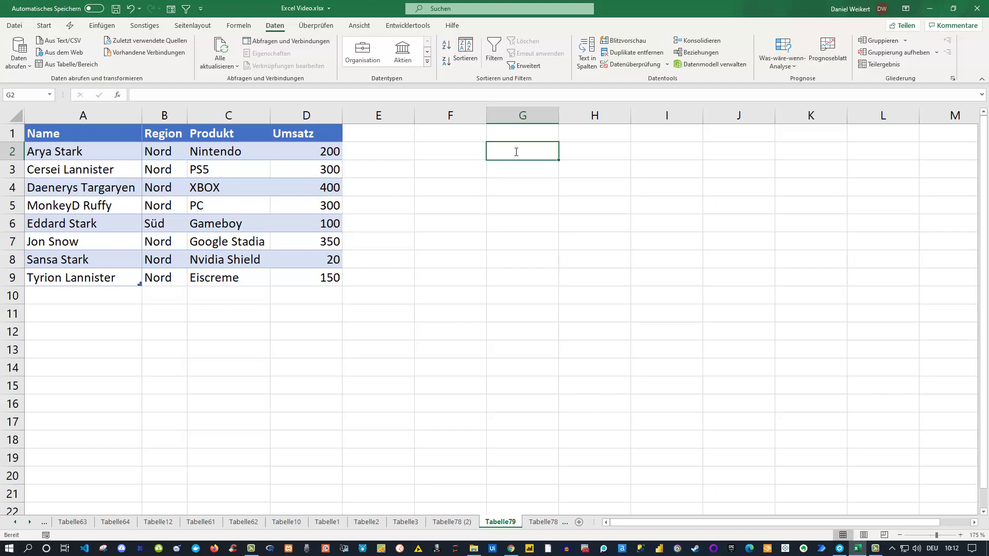
# Step: Enter the name Jon Snow into cell G2
pyautogui.write('JOn')
pyautogui.press('BackSpace')
pyautogui.press('BackSpace')
pyautogui.write('o')
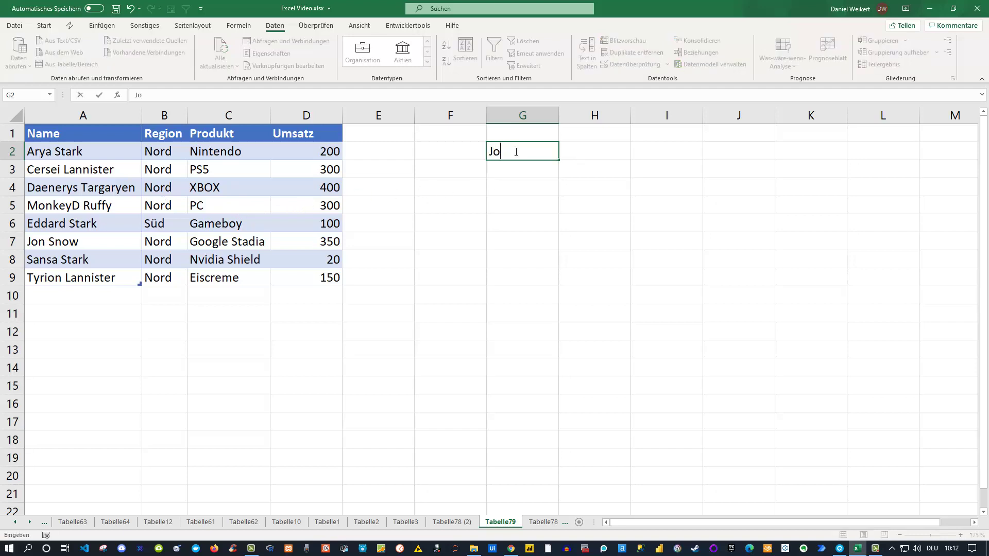
pyautogui.write('nSNow')
pyautogui.press('BackSpace')
pyautogui.press('BackSpace')
pyautogui.press('BackSpace')
pyautogui.write('now')
pyautogui.press('Tab')
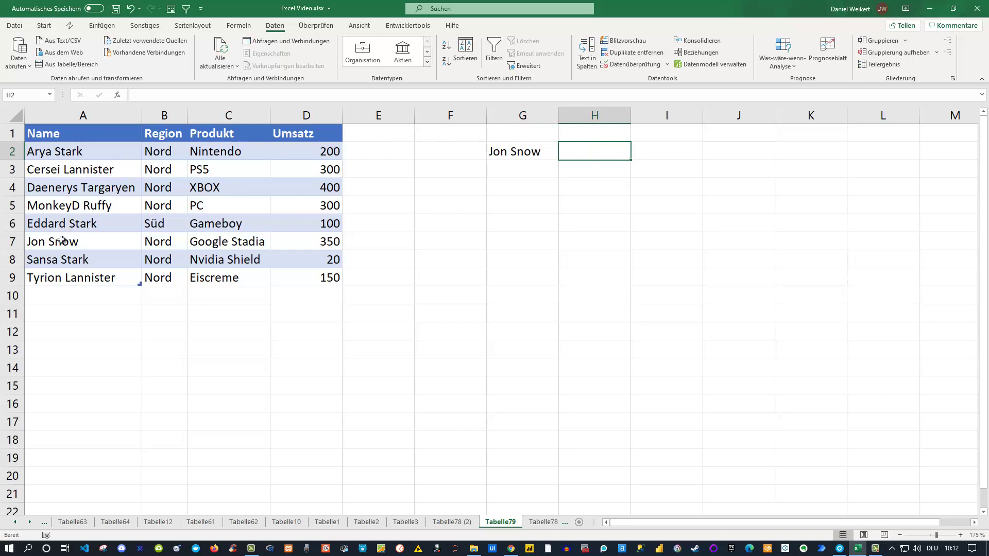
# Step: Point out Jon Snow's row in table A1:D9: region Nord, product, and Umsatz 350
pyautogui.click(62, 240)
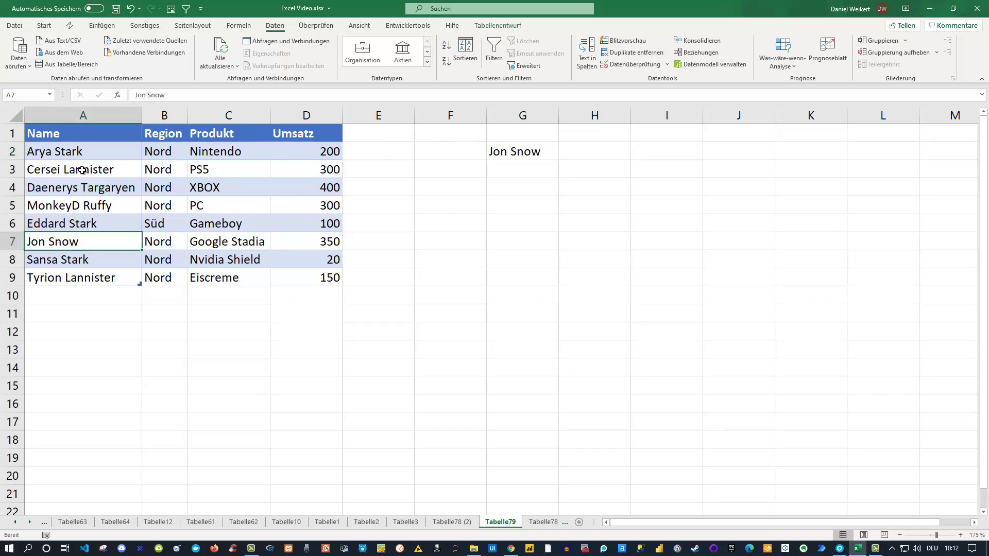
pyautogui.moveTo(96, 132); pyautogui.dragTo(324, 274)
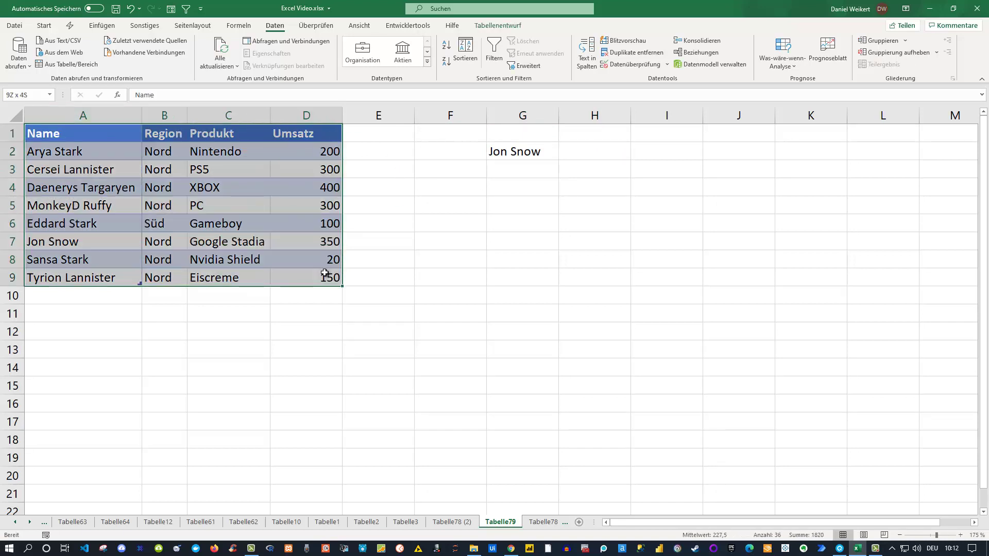
pyautogui.click(151, 242)
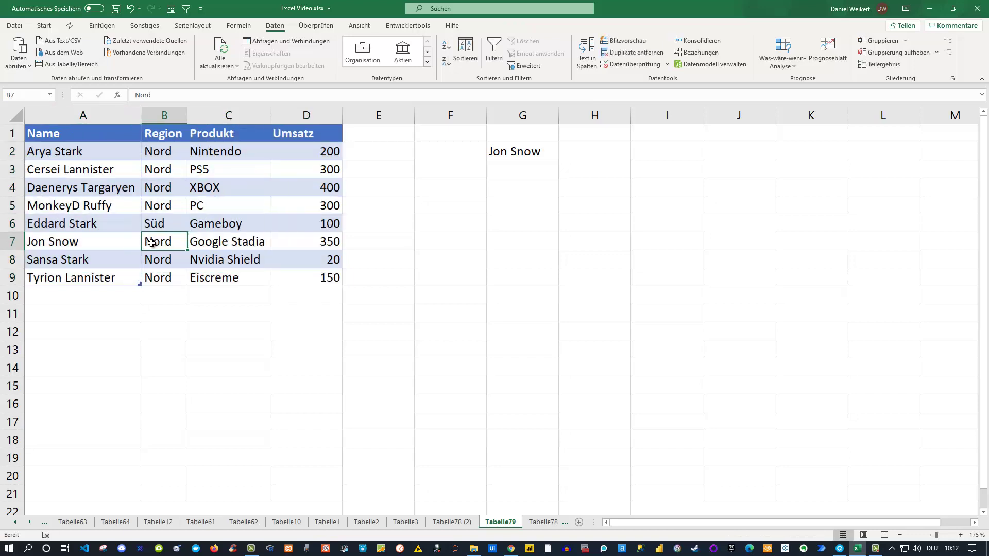
pyautogui.click(220, 242)
pyautogui.click(322, 241)
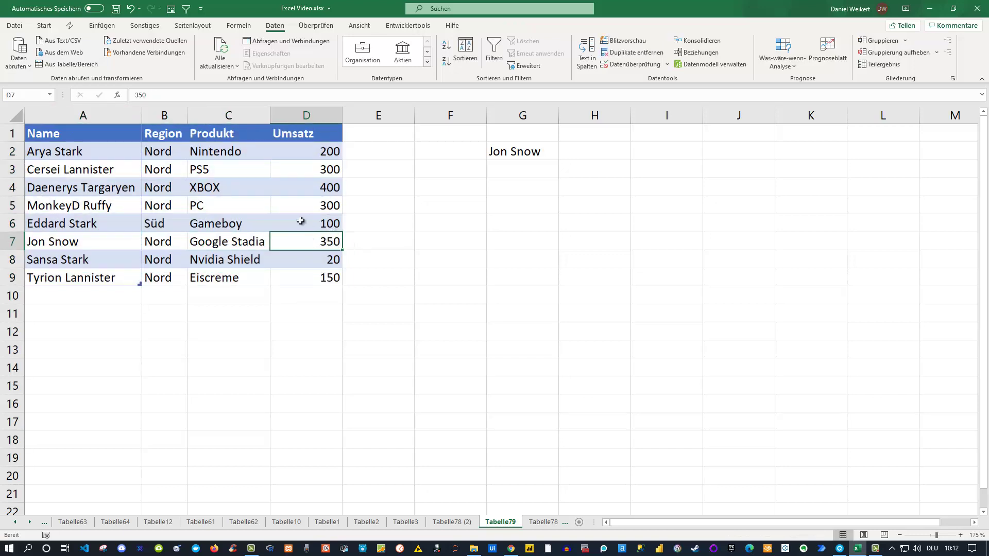
pyautogui.click(590, 151)
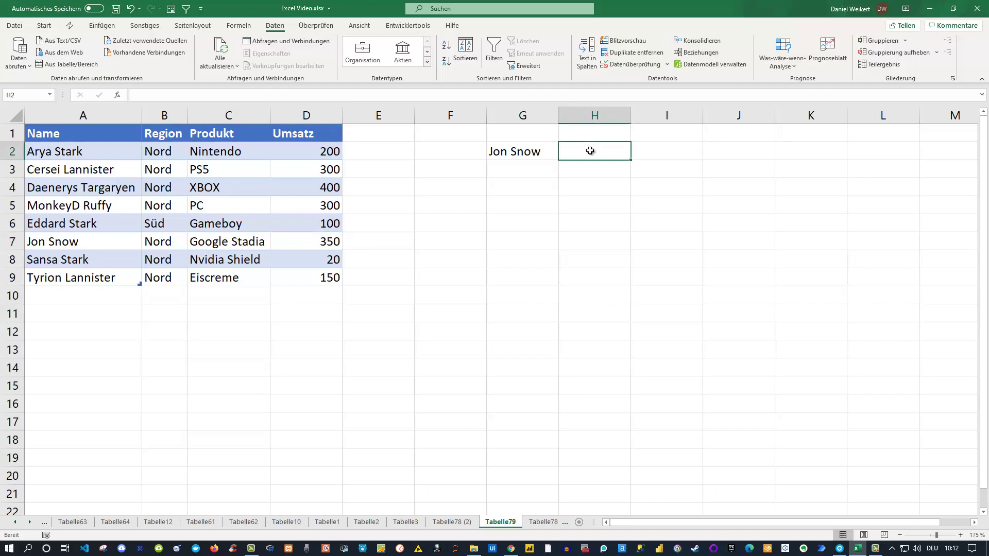
# Step: Start =SVERWEIS in H2 with G2 as lookup value and open its Function Arguments dialog
pyautogui.write('=sve')
pyautogui.press('Tab')
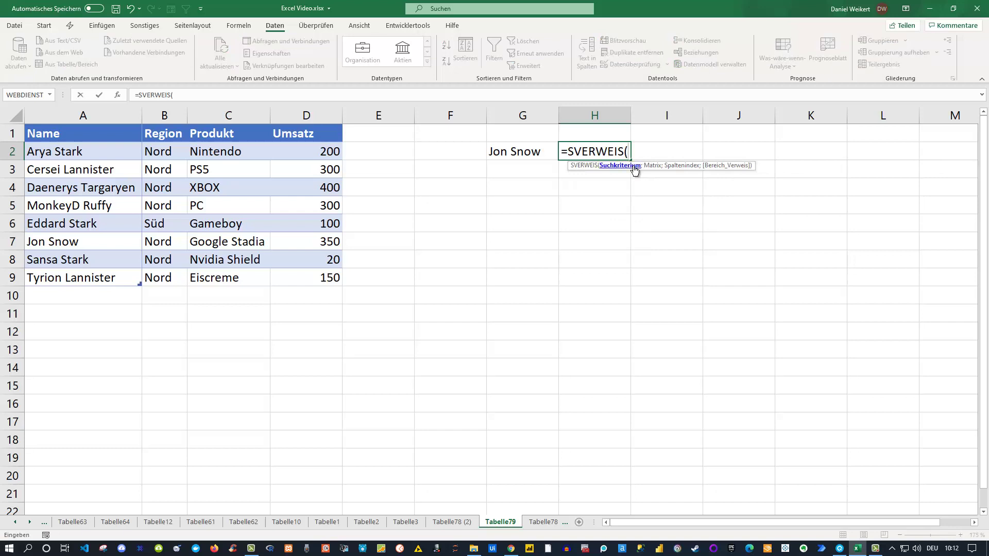
pyautogui.click(522, 152)
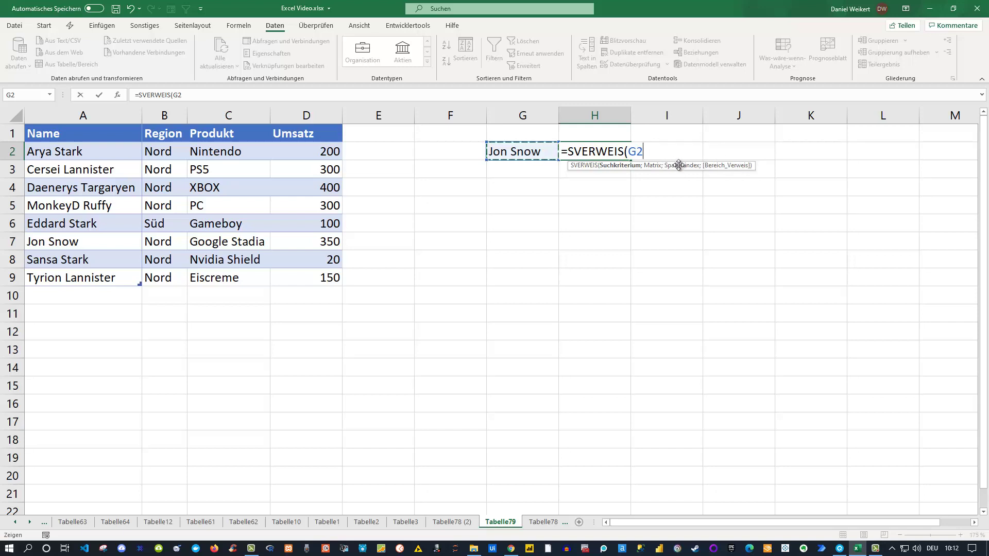
pyautogui.click(118, 96)
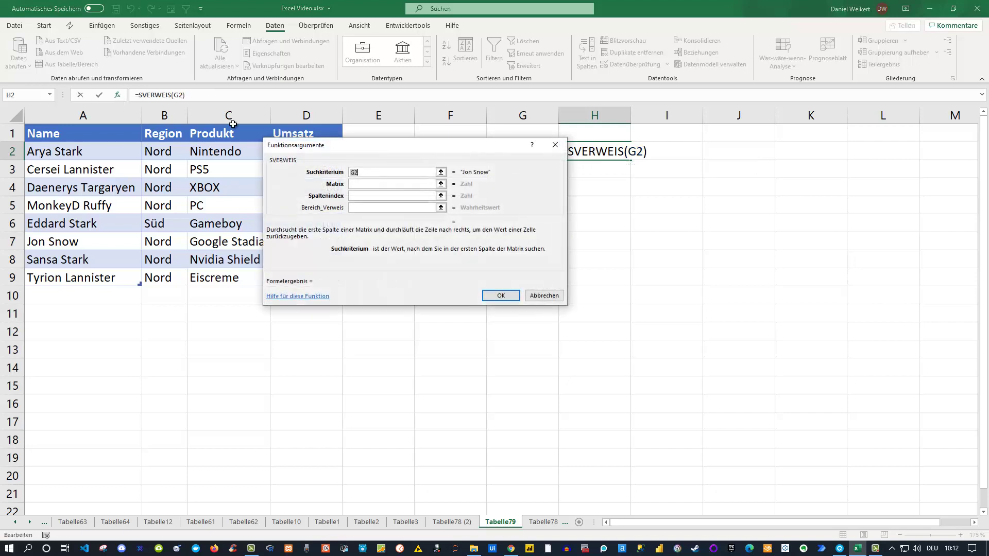
# Step: Set the SVERWEIS Matrix to A1:D9, then close the dialog without confirming the formula
pyautogui.moveTo(366, 147); pyautogui.dragTo(517, 211)
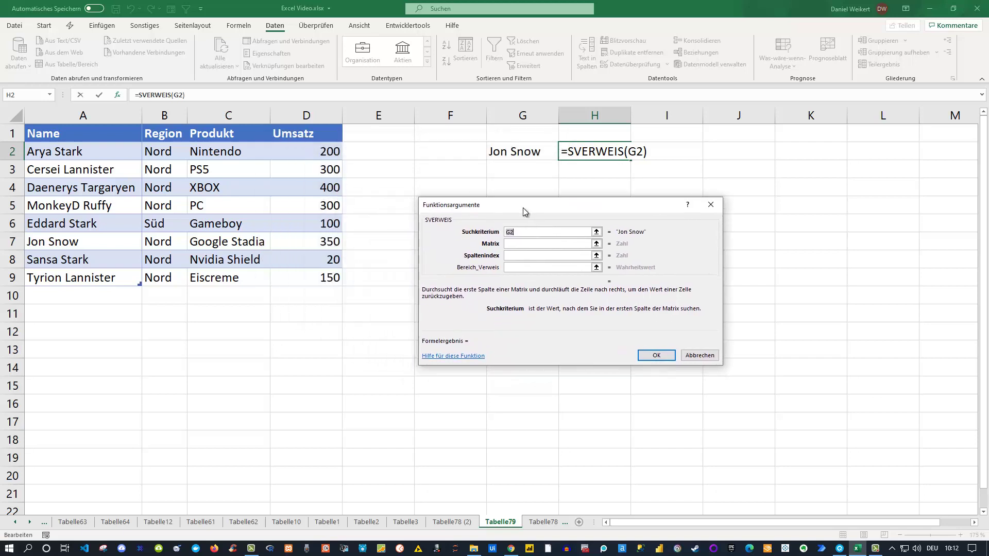
pyautogui.click(541, 246)
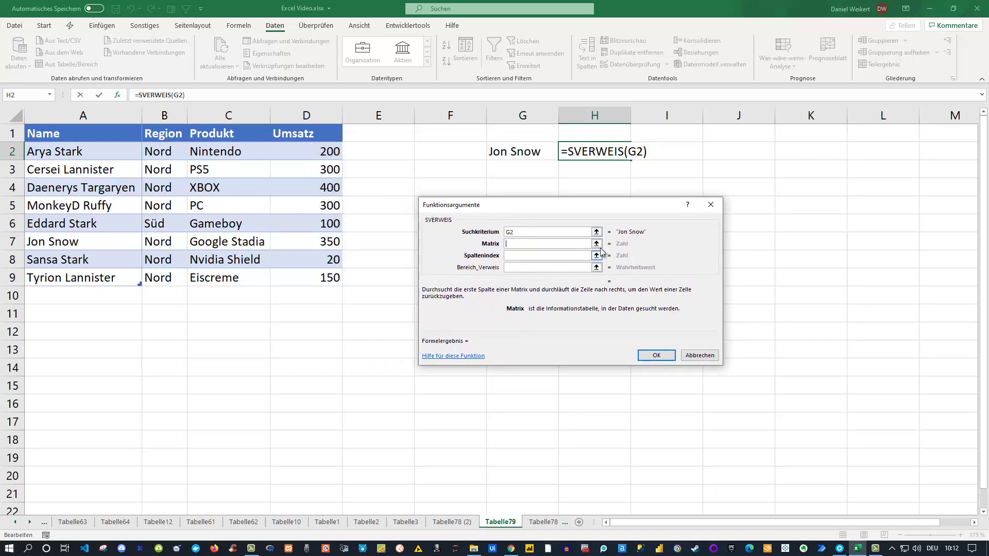
pyautogui.click(595, 244)
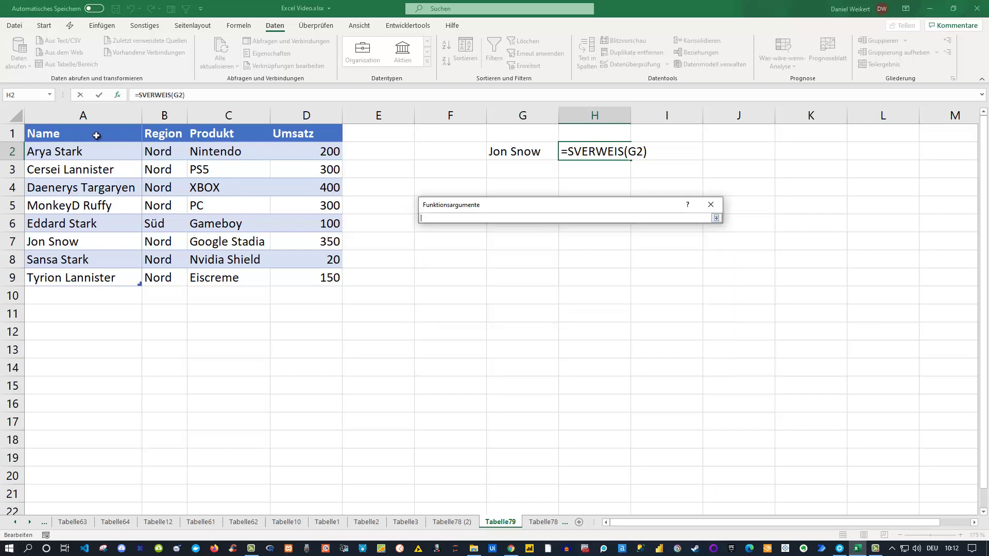
pyautogui.moveTo(95, 135); pyautogui.dragTo(325, 278)
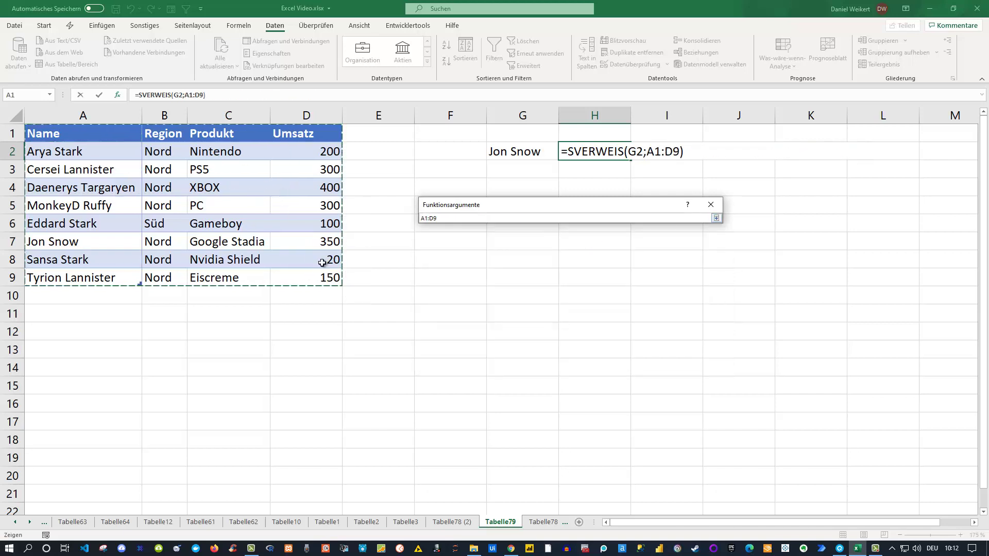
pyautogui.click(717, 218)
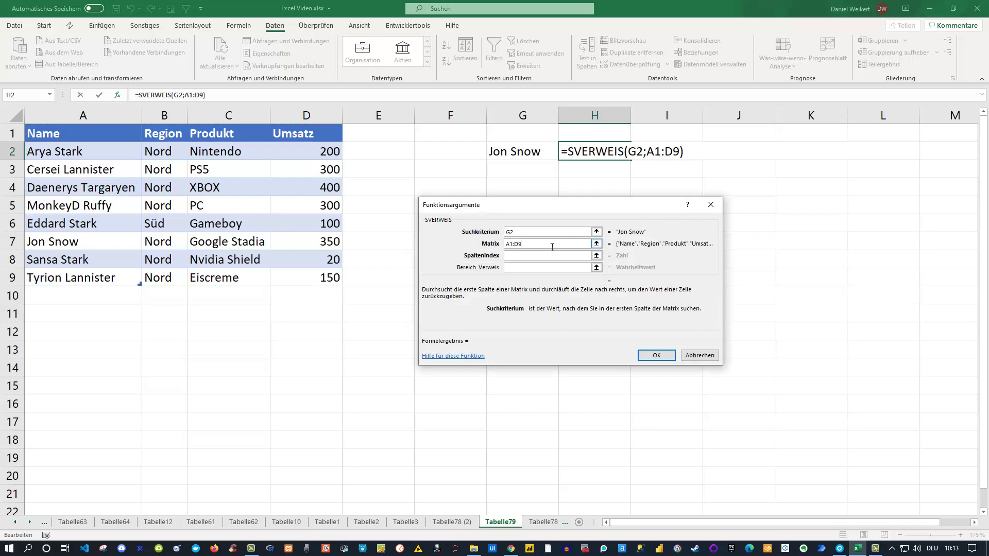
pyautogui.click(517, 256)
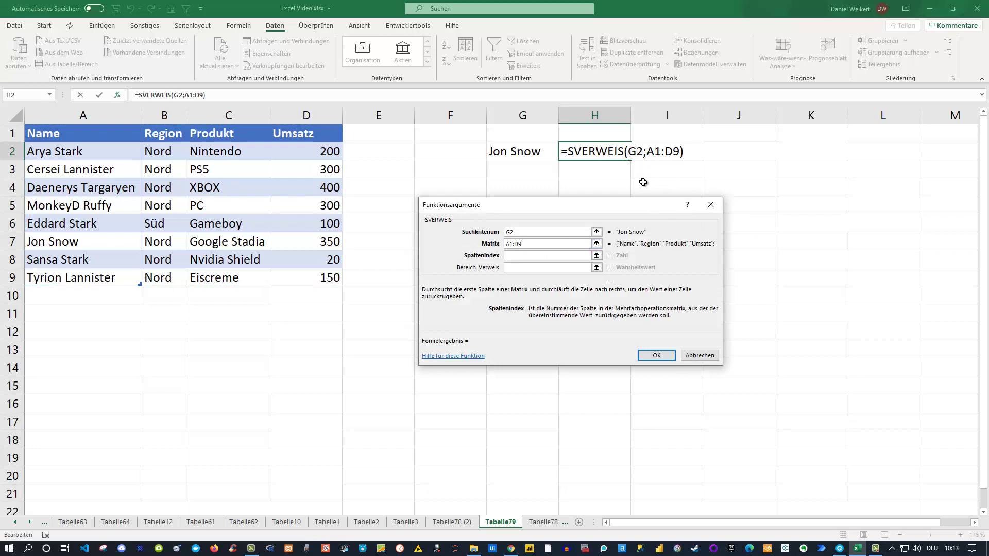
pyautogui.click(711, 205)
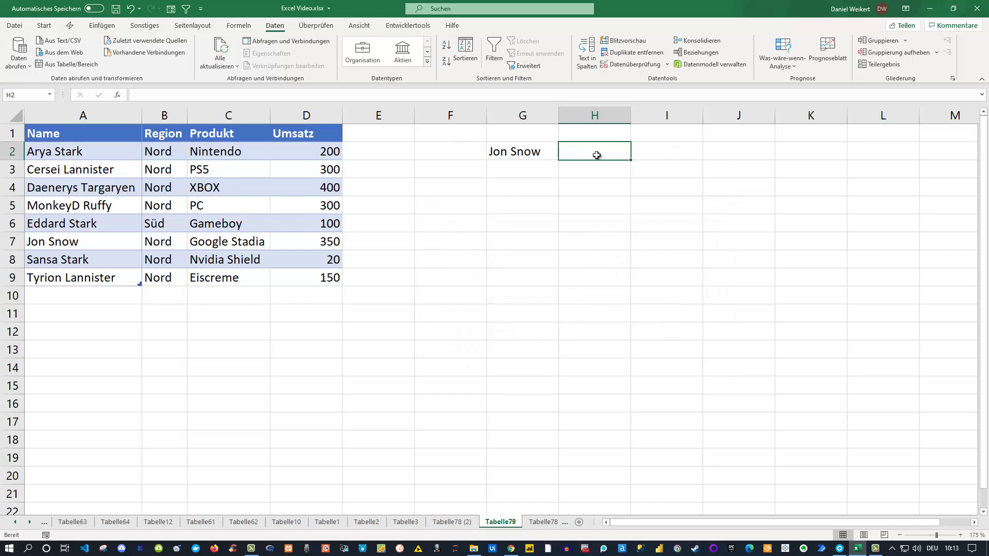
pyautogui.click(119, 96)
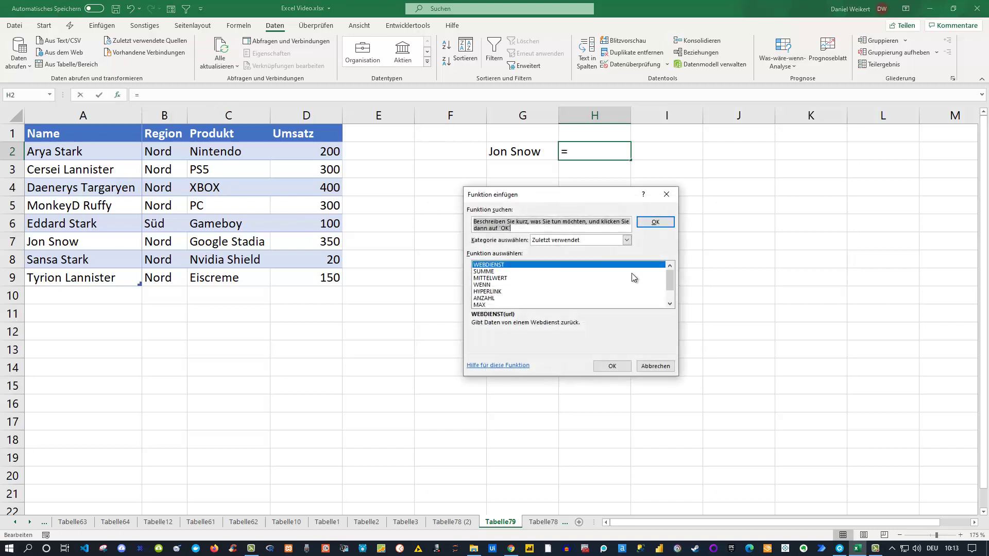
pyautogui.scroll(-1, 665, 274)
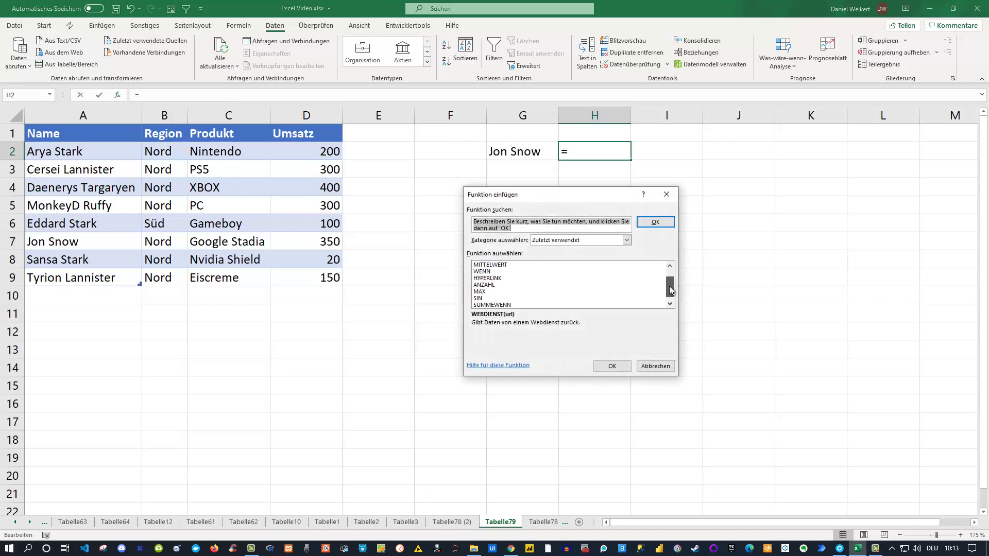
pyautogui.click(627, 240)
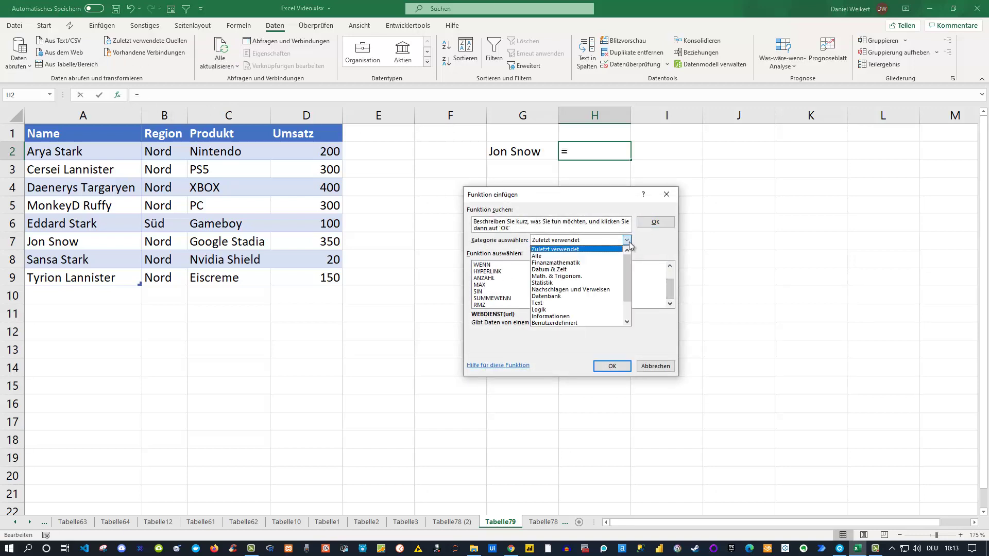
pyautogui.click(672, 196)
pyautogui.click(655, 191)
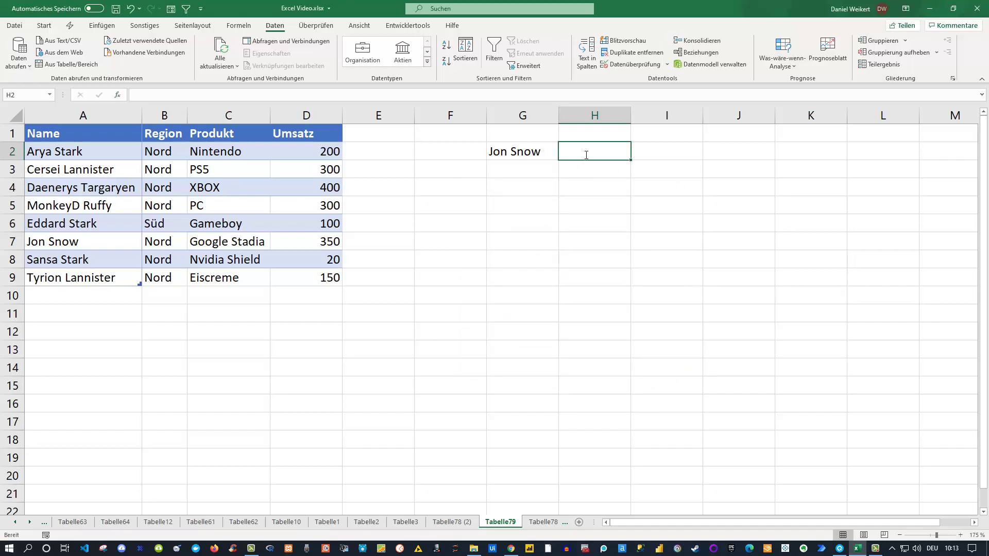
# Step: Enter =SVERWEIS(G2;A1:D9;4;0) in H2, using 0 instead of FALSCH, returning 350
pyautogui.write('=')
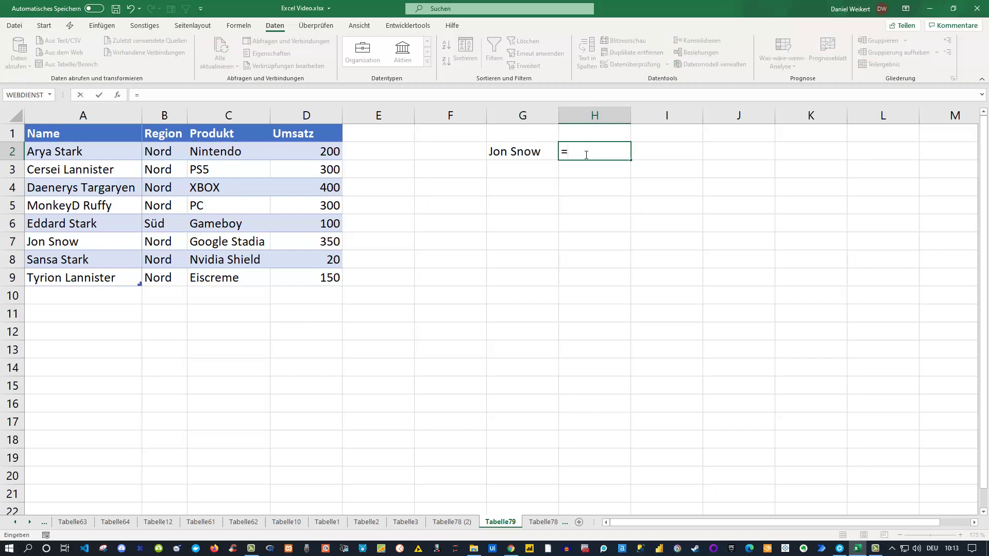
pyautogui.write('sve')
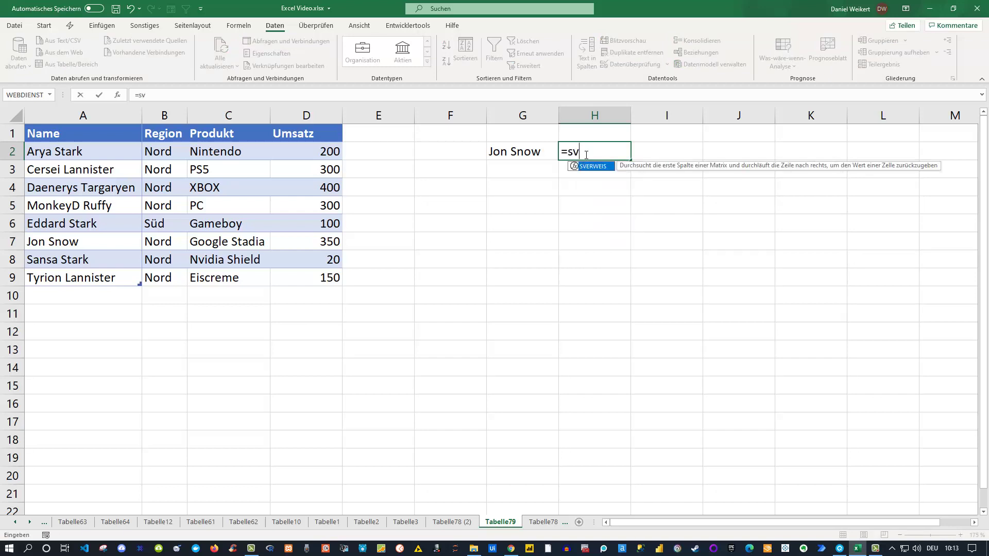
pyautogui.press('Tab')
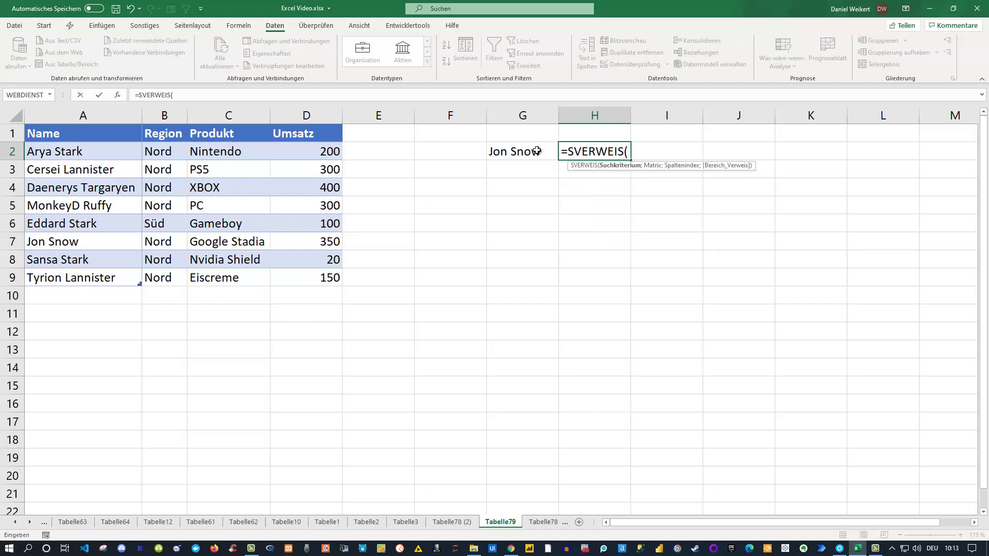
pyautogui.click(537, 150)
pyautogui.write(';')
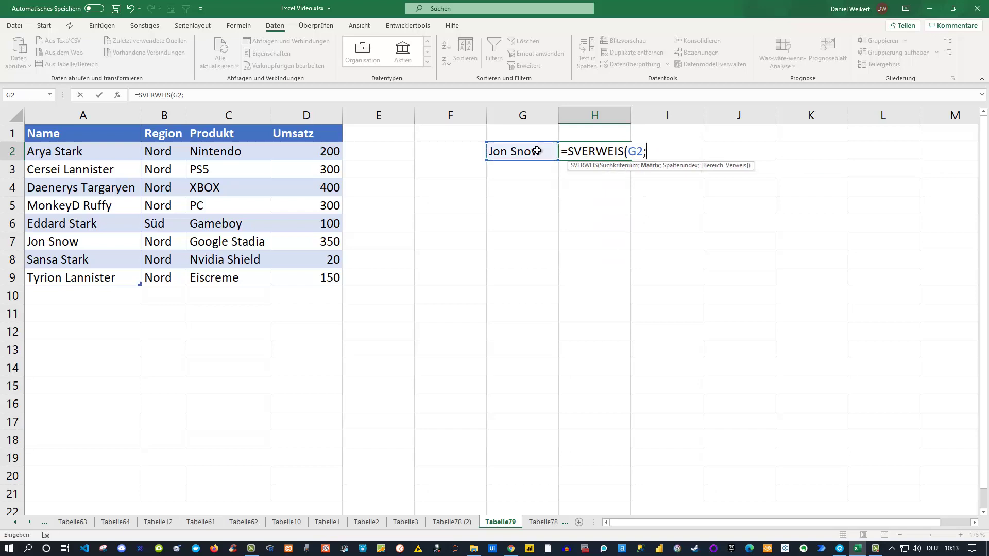
pyautogui.moveTo(79, 133); pyautogui.dragTo(292, 267)
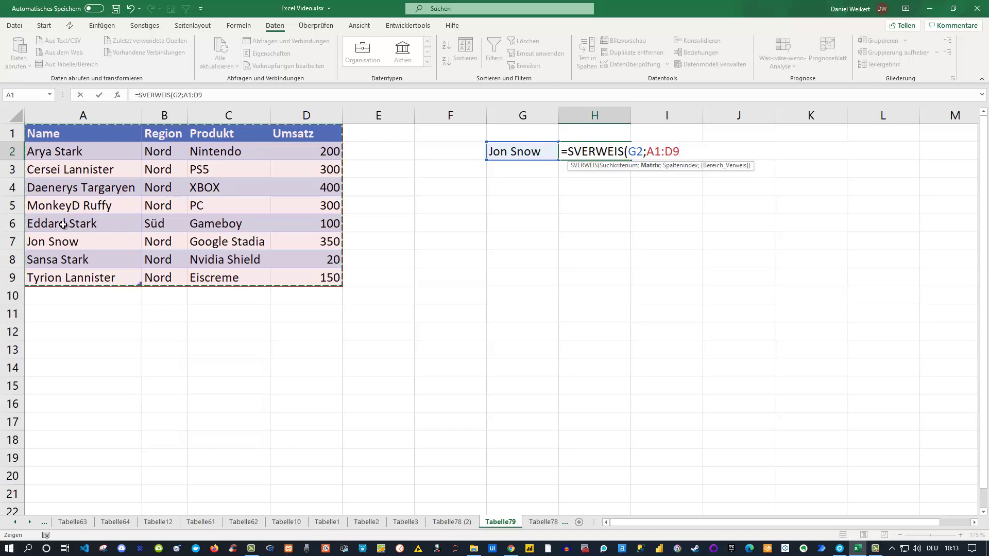
pyautogui.write(';')
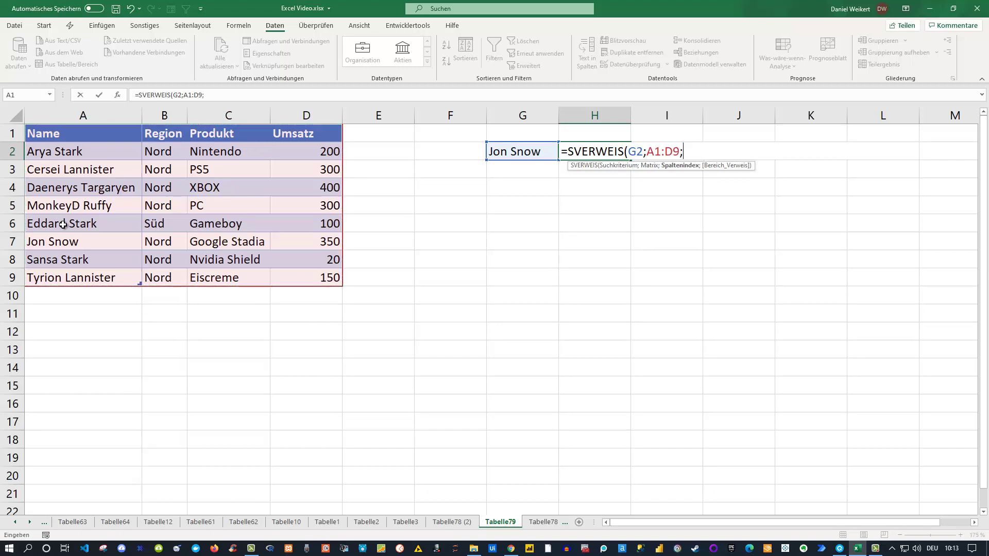
pyautogui.write('4')
pyautogui.write(';')
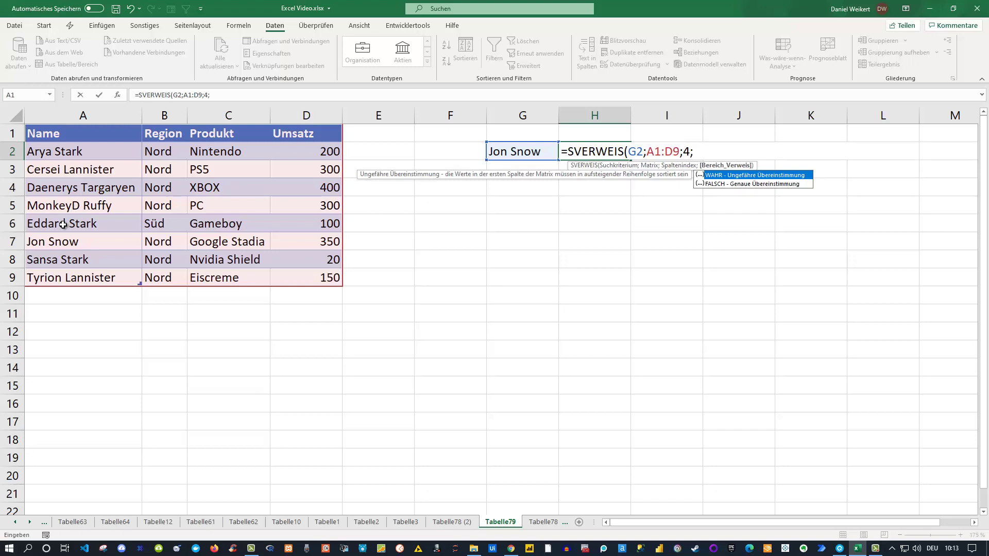
pyautogui.write('F')
pyautogui.write('A')
pyautogui.write('L')
pyautogui.write('SCH')
pyautogui.press('BackSpace')
pyautogui.press('BackSpace')
pyautogui.press('BackSpace')
pyautogui.press('BackSpace')
pyautogui.press('BackSpace')
pyautogui.press('BackSpace')
pyautogui.write('0)')
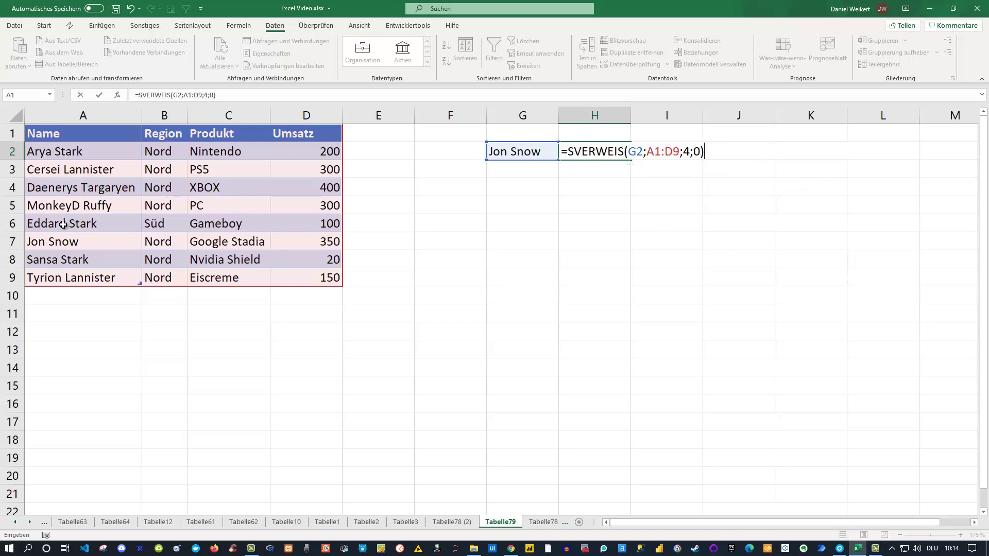
pyautogui.press('Return')
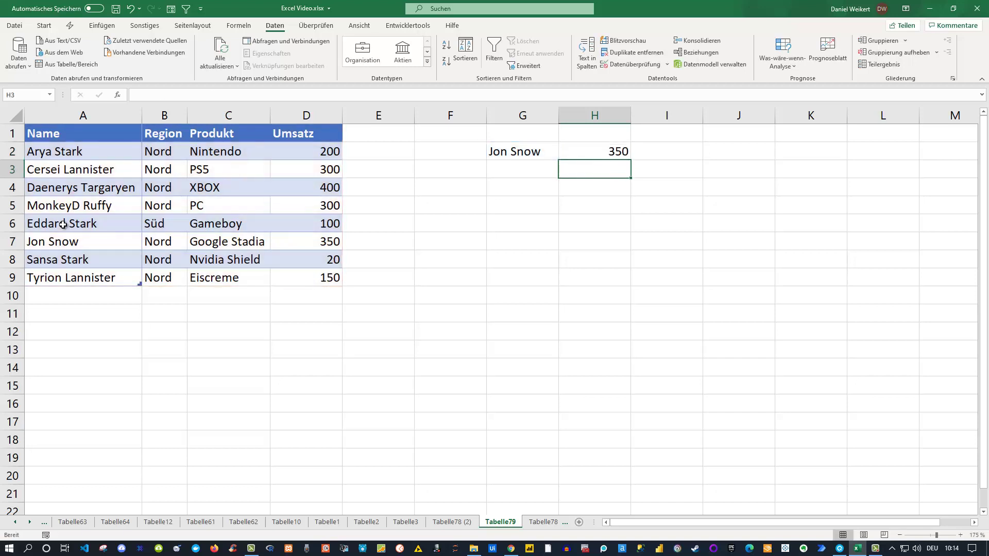
pyautogui.click(98, 242)
pyautogui.click(325, 243)
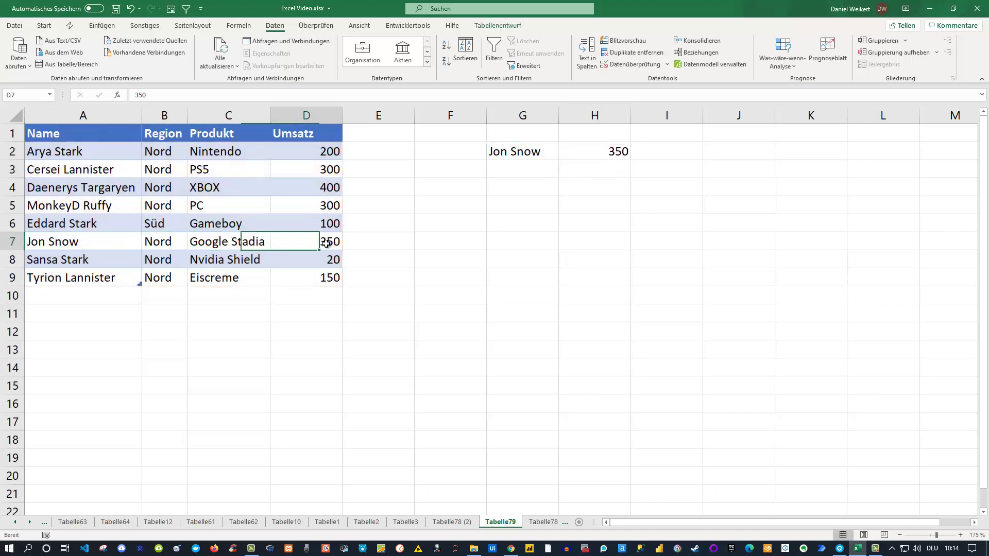
pyautogui.click(607, 152)
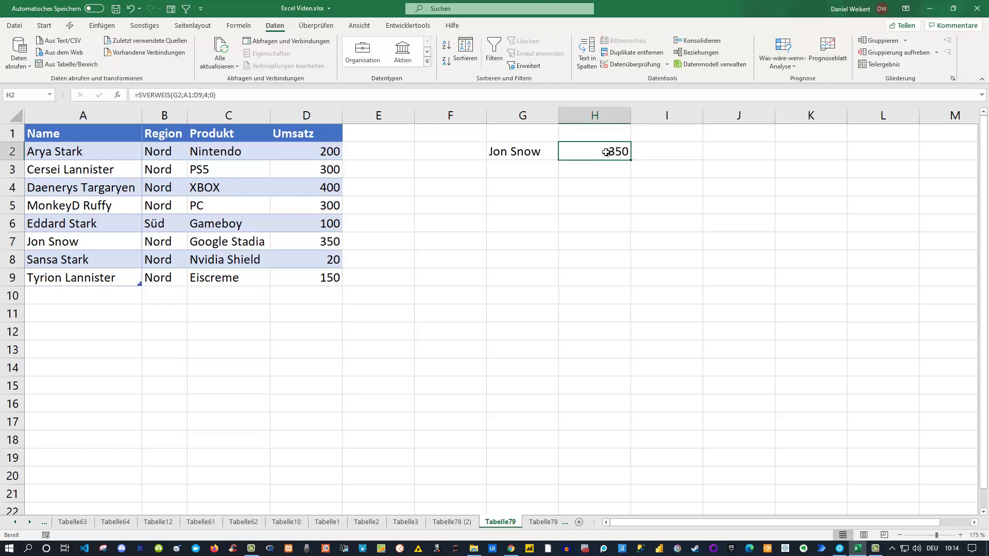
pyautogui.doubleClick(606, 152)
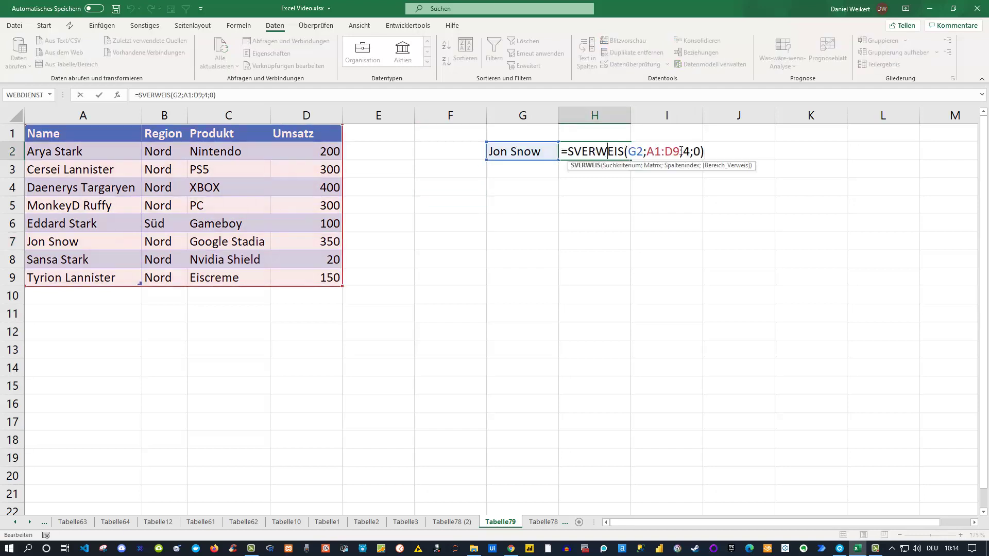
pyautogui.doubleClick(696, 151)
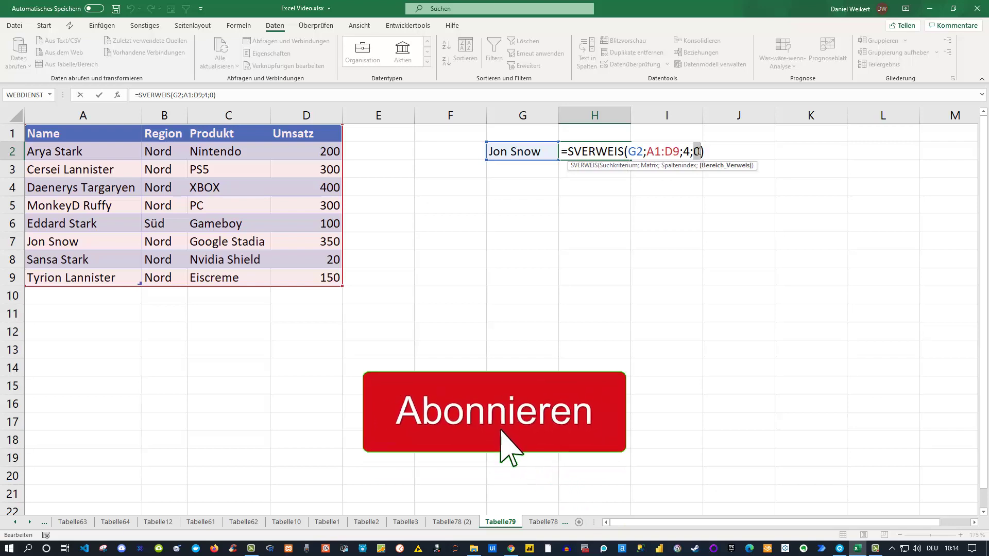
pyautogui.write('1')
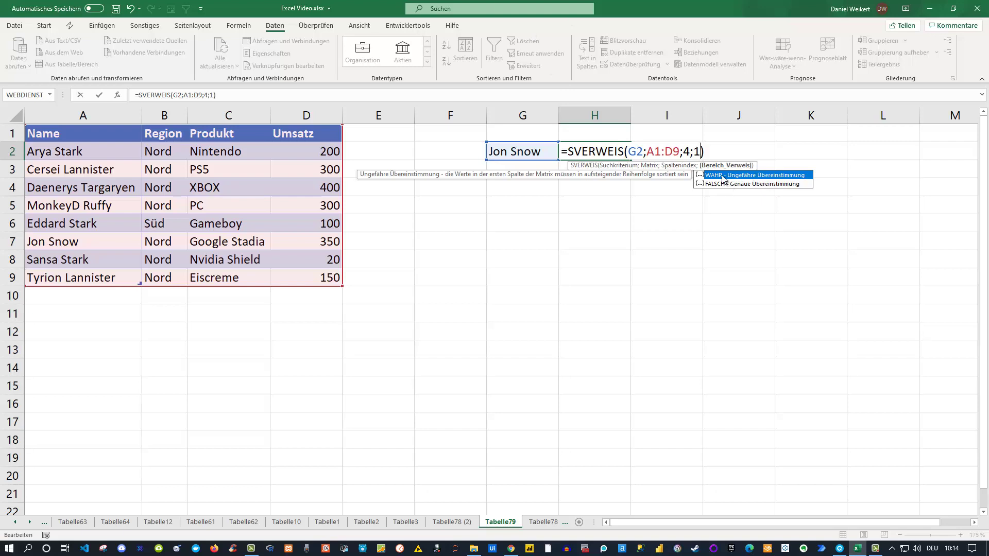
pyautogui.press('BackSpace')
pyautogui.write('0')
pyautogui.press('Return')
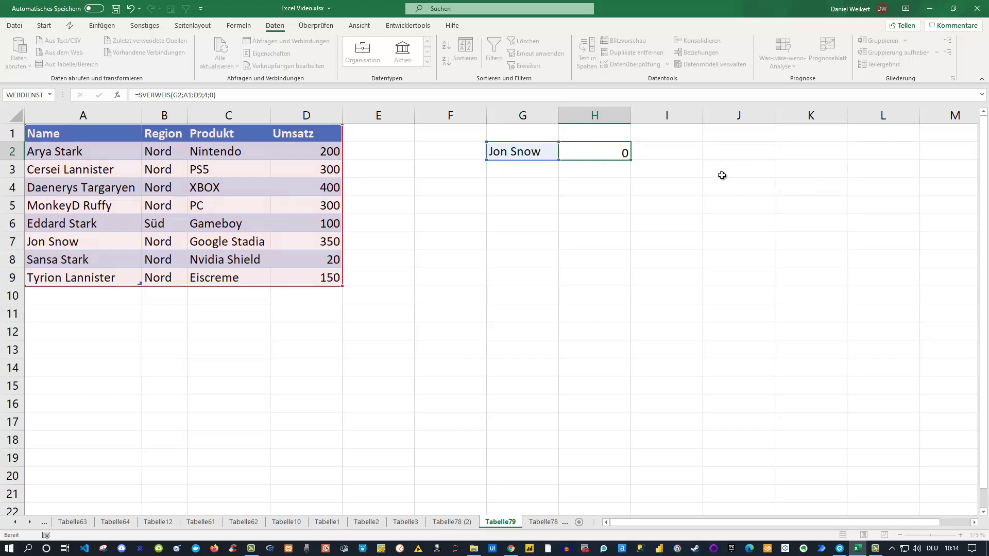
pyautogui.press('Up')
pyautogui.press('Left')
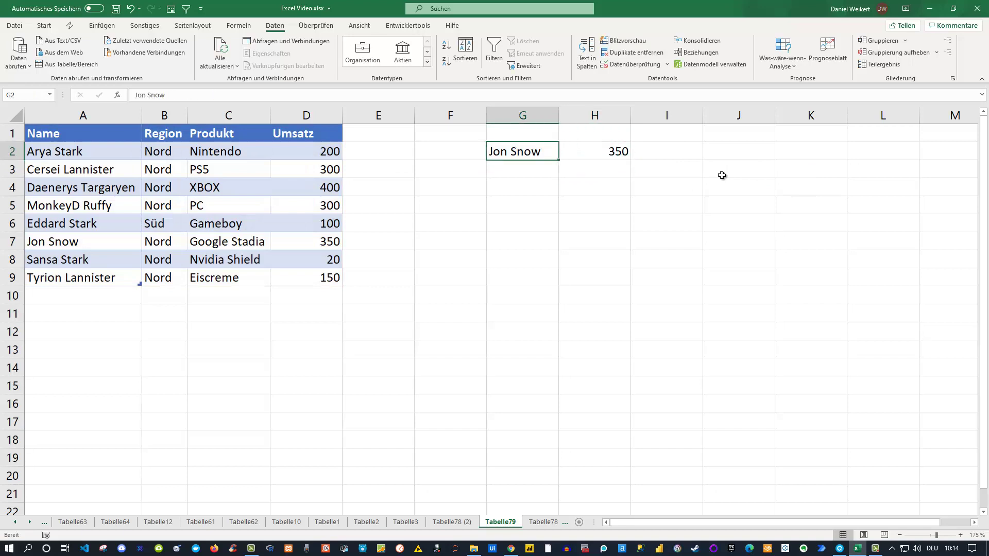
# Step: Change the G2 lookup name to just Jon and check the resulting #NV in H2
pyautogui.write('Jon')
pyautogui.press('Return')
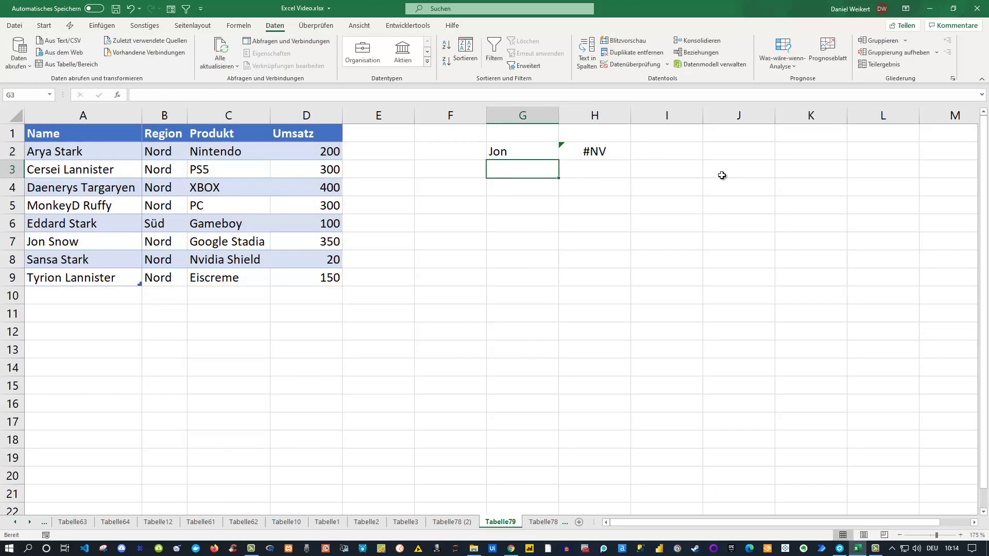
pyautogui.press('Up')
pyautogui.press('Right')
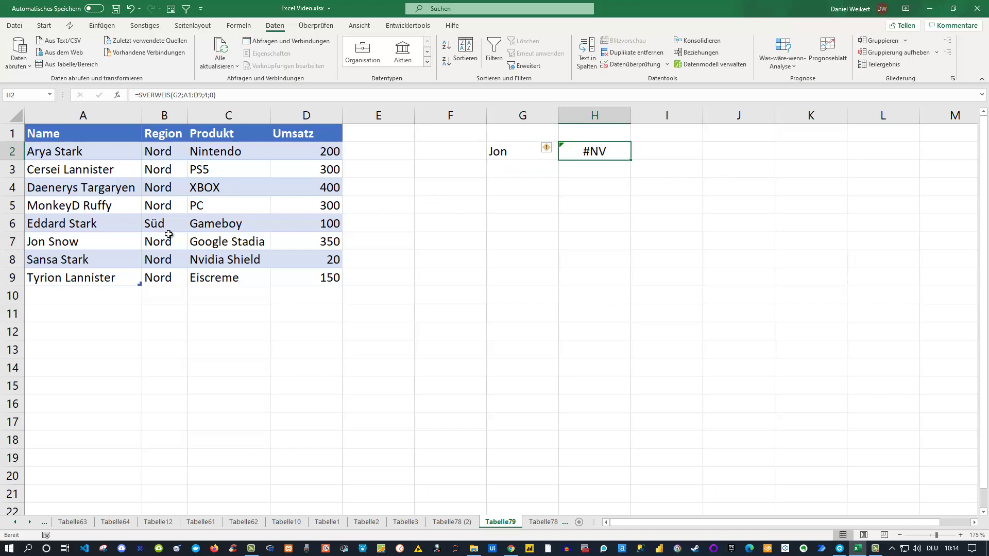
# Step: Clear the contents of G2 and H2
pyautogui.click(509, 150)
pyautogui.moveTo(507, 150); pyautogui.dragTo(577, 151)
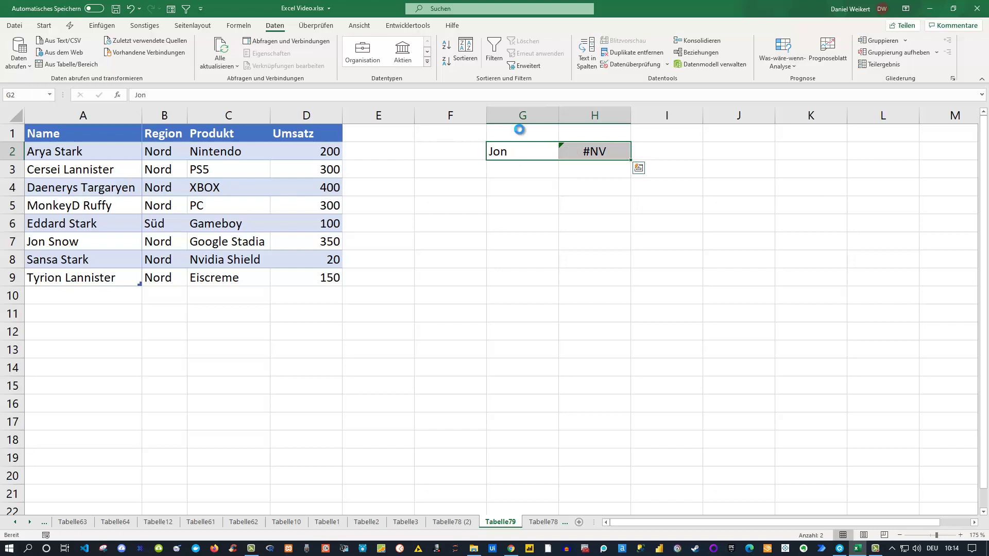
pyautogui.press('Delete')
pyautogui.press('Down')
pyautogui.press('Left')
# Step: Put the first name Jon in G3 and the last name Snow in H3
pyautogui.press('Right')
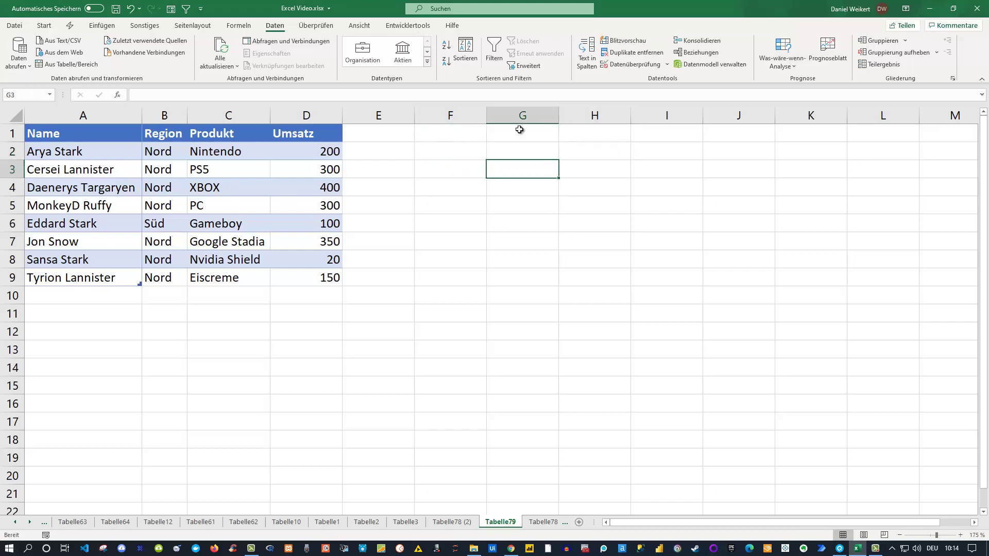
pyautogui.write('Jon')
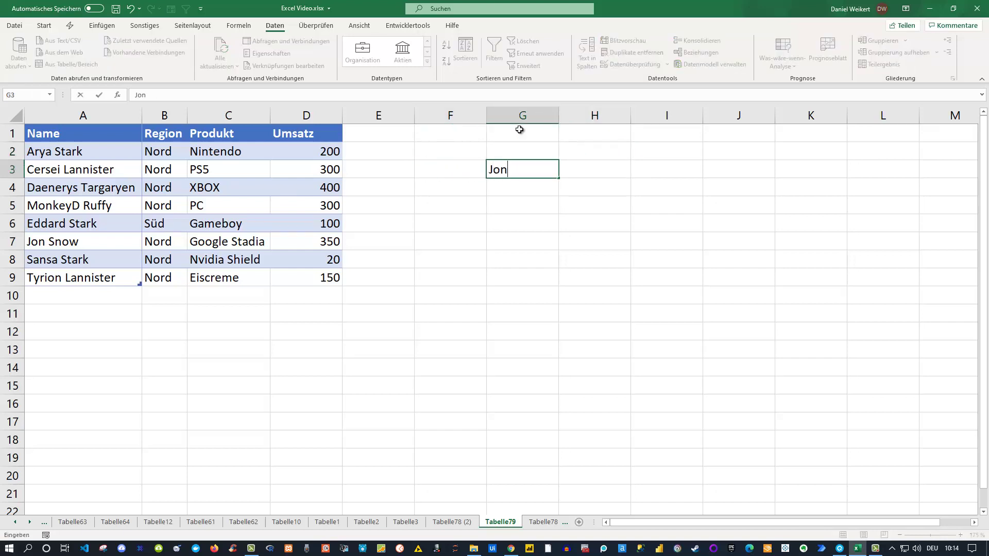
pyautogui.press('Tab')
pyautogui.write('S')
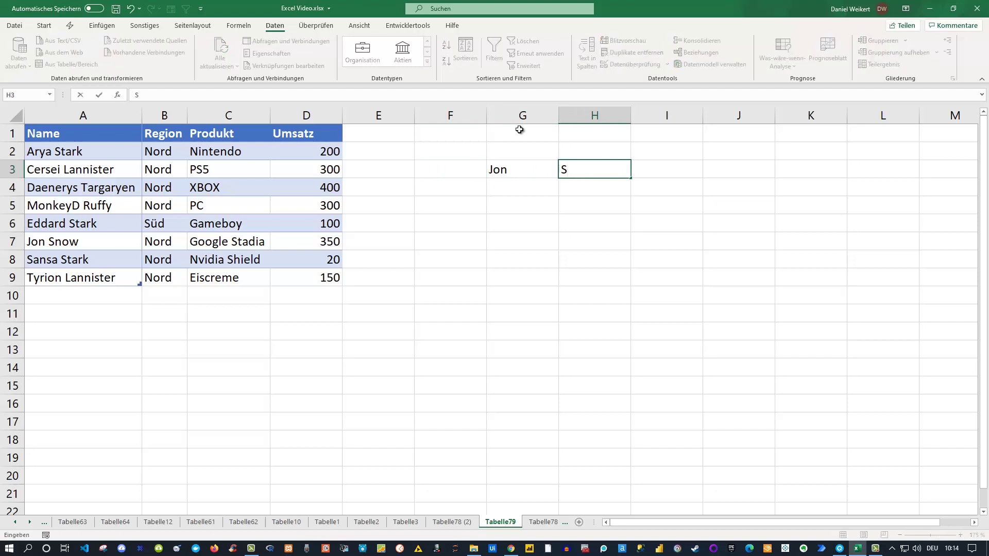
pyautogui.write('now')
pyautogui.press('Tab')
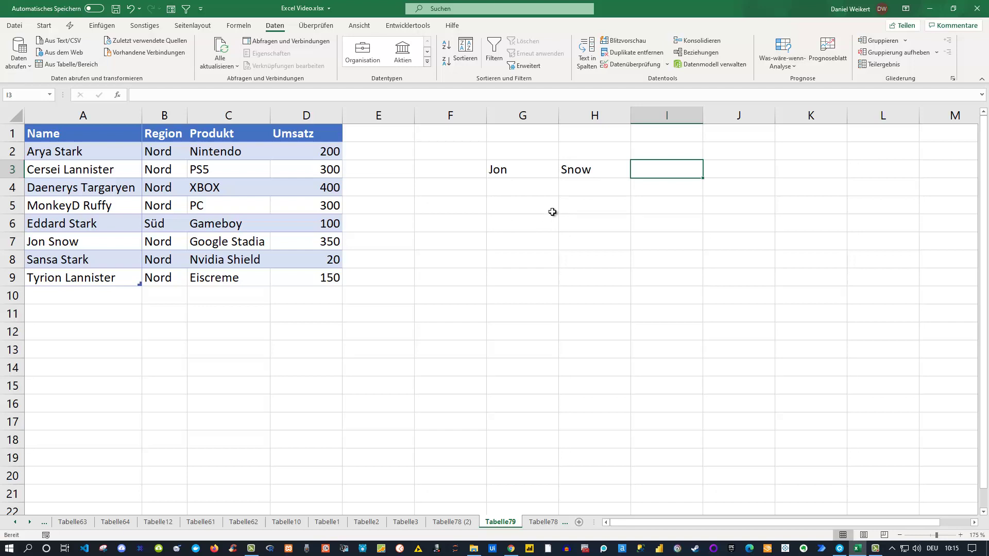
# Step: Enter =SVERWEIS(G3&" "&H3;A1:D9;4;0) in I3 to look up the joined name
pyautogui.write('=')
pyautogui.write('sv')
pyautogui.press('Tab')
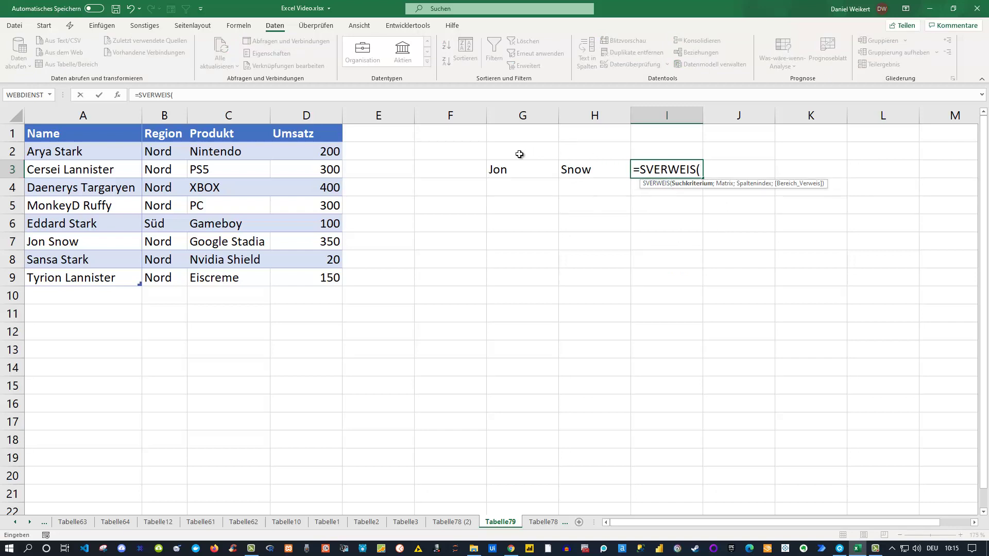
pyautogui.click(513, 170)
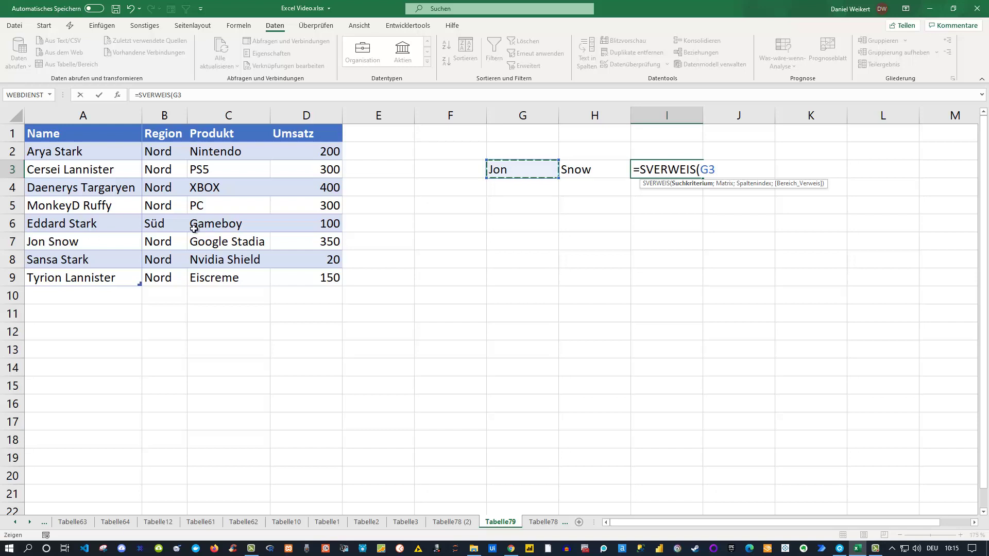
pyautogui.write('&')
pyautogui.write('"')
pyautogui.write('&')
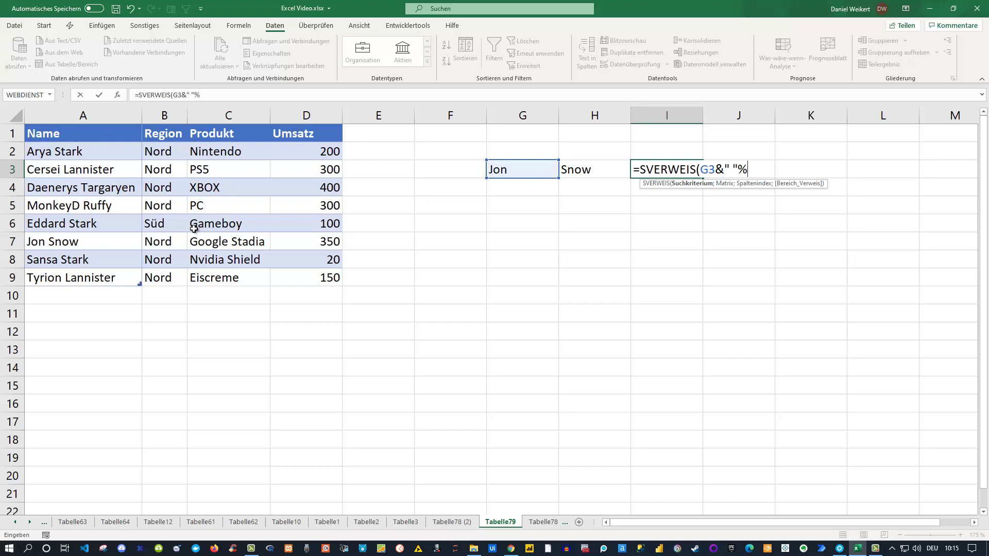
pyautogui.press('BackSpace')
pyautogui.write('&')
pyautogui.click(595, 171)
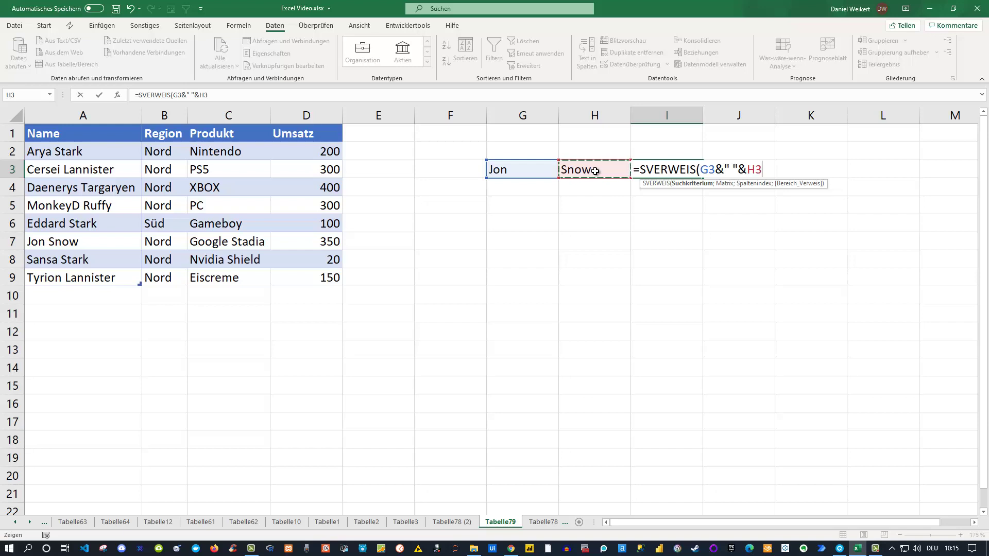
pyautogui.write(';')
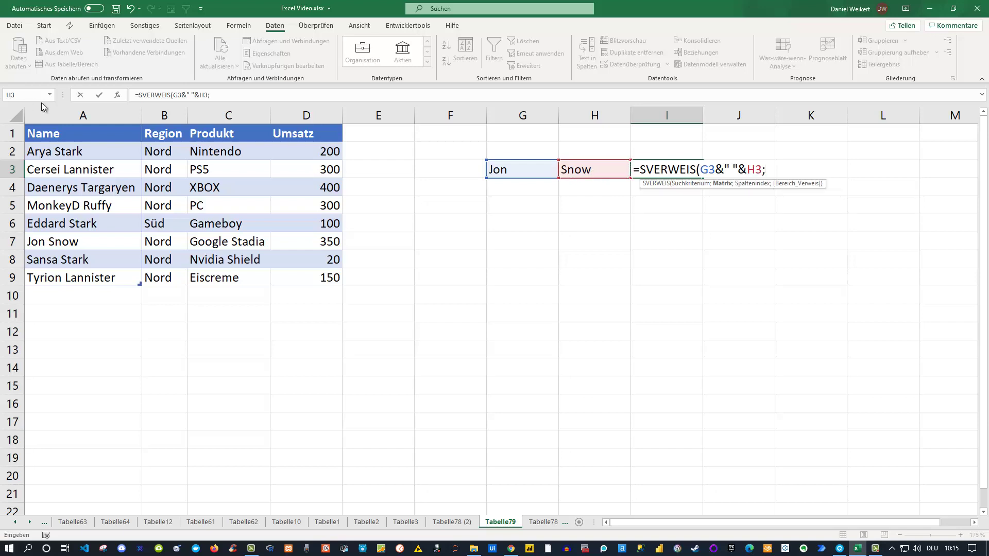
pyautogui.moveTo(45, 135)
pyautogui.mouseDown()
pyautogui.moveTo(304, 200)
pyautogui.moveTo(314, 276)
pyautogui.mouseUp()
pyautogui.write(';')
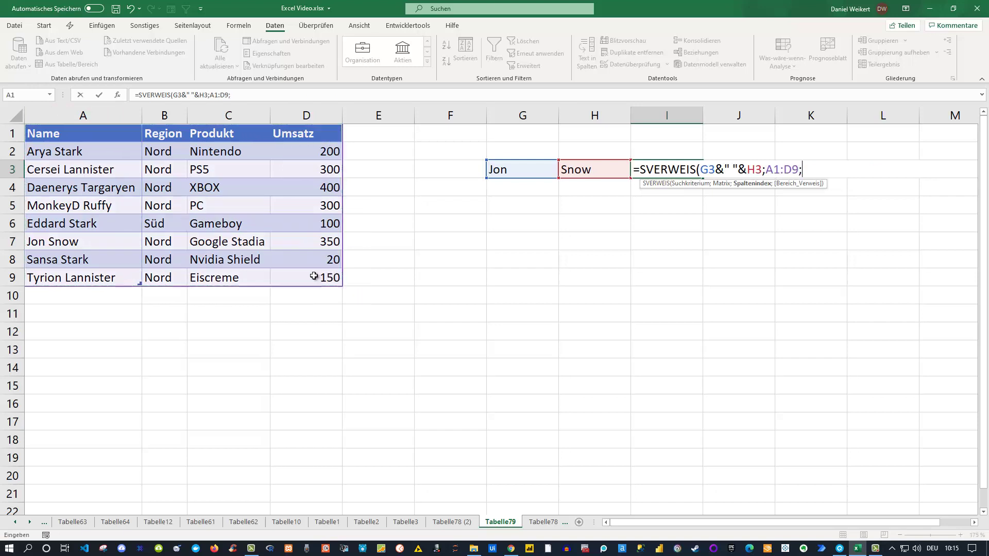
pyautogui.write('4')
pyautogui.write(';0')
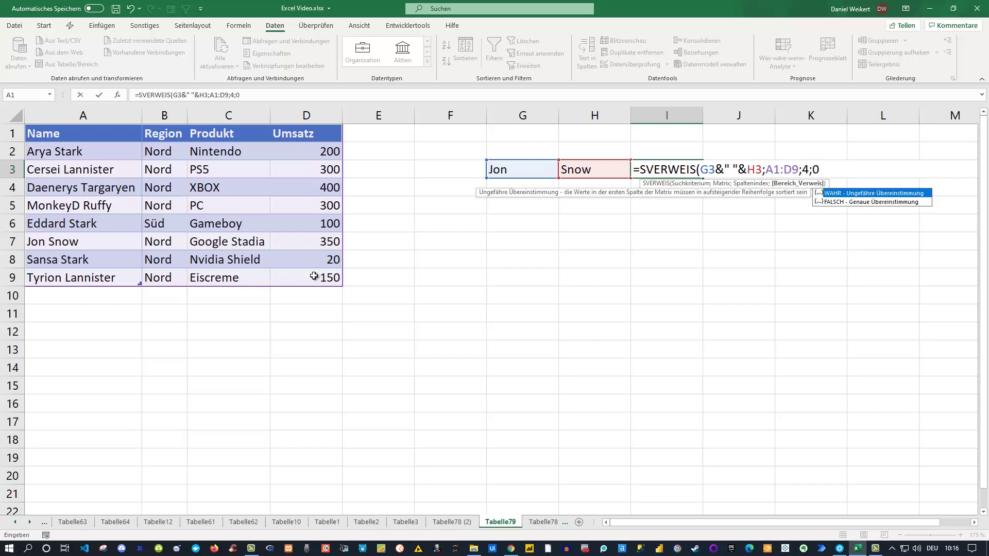
pyautogui.write(')')
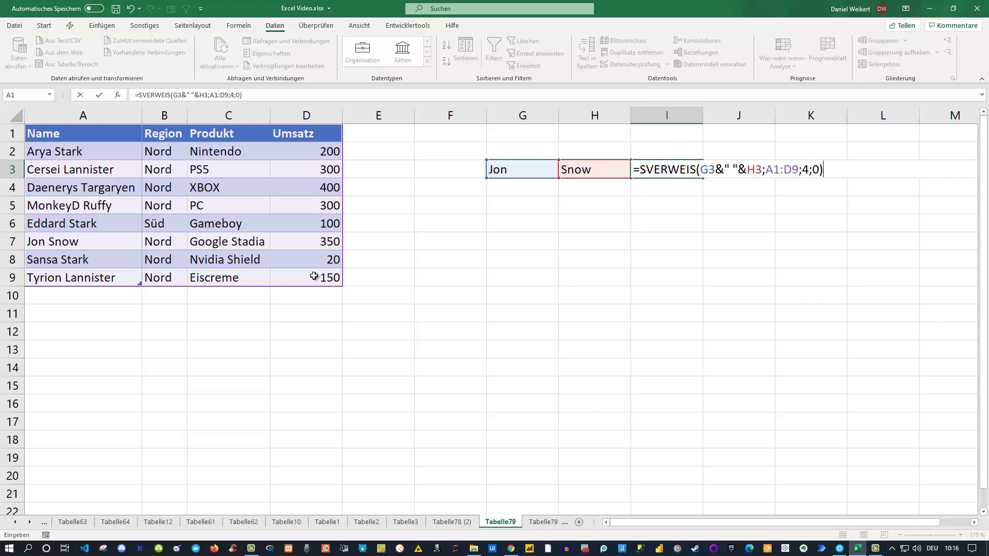
pyautogui.press('Return')
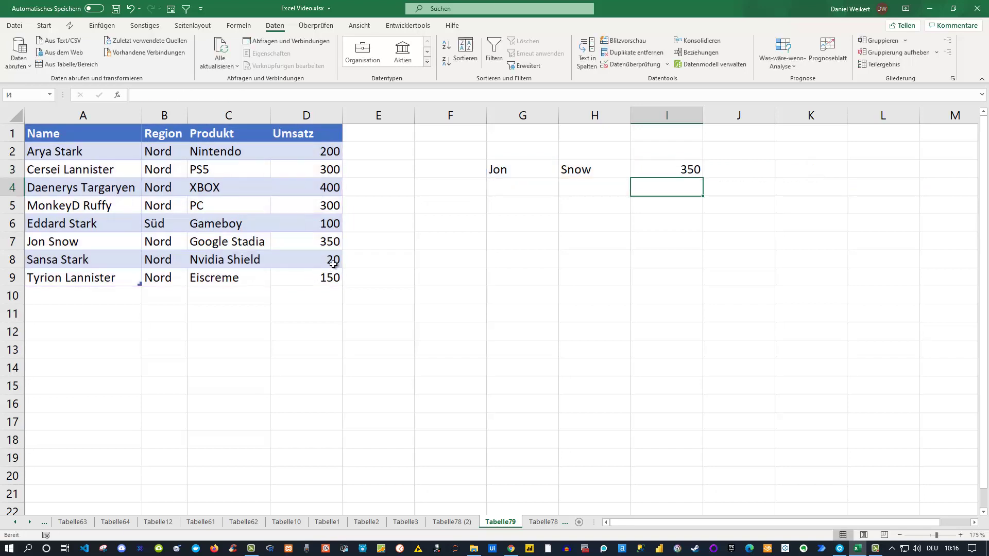
# Step: Open the I3 formula for editing to show its colour-coded G3, H3 and A1:D9 references
pyautogui.click(690, 172)
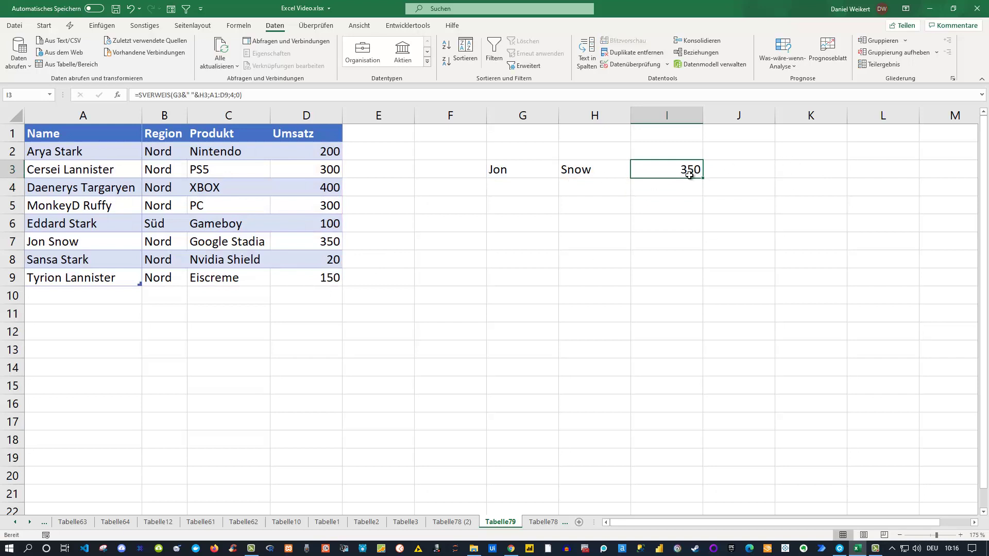
pyautogui.doubleClick(690, 174)
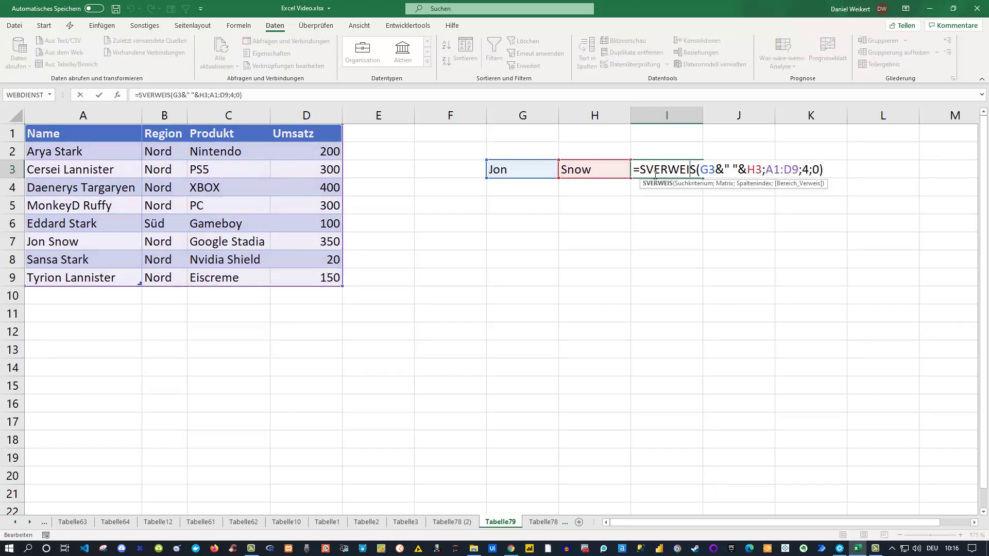